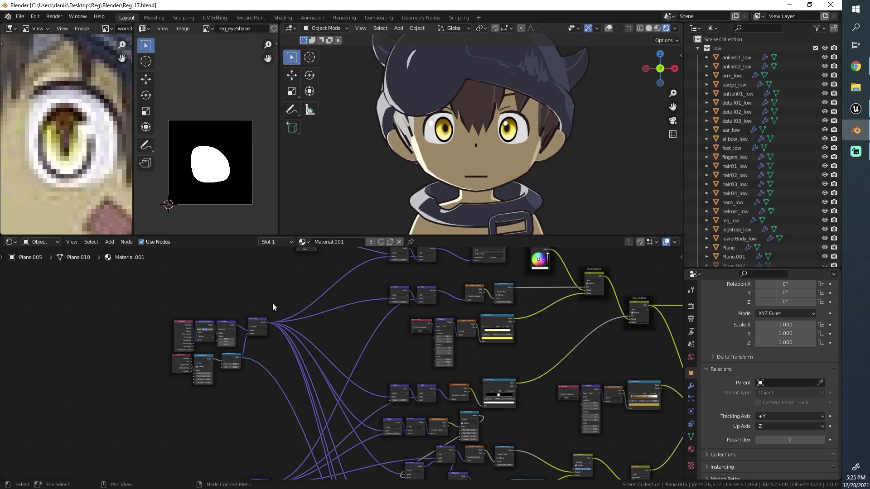
Step: Enlarge the 3D viewport and examine the character's eyes from several angles
scroll(272, 303, up, 2)
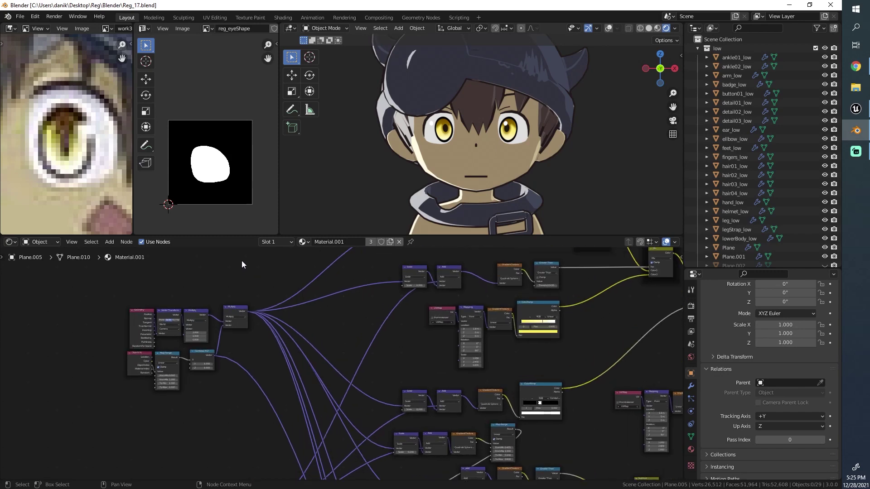
drag(296, 236, 272, 267)
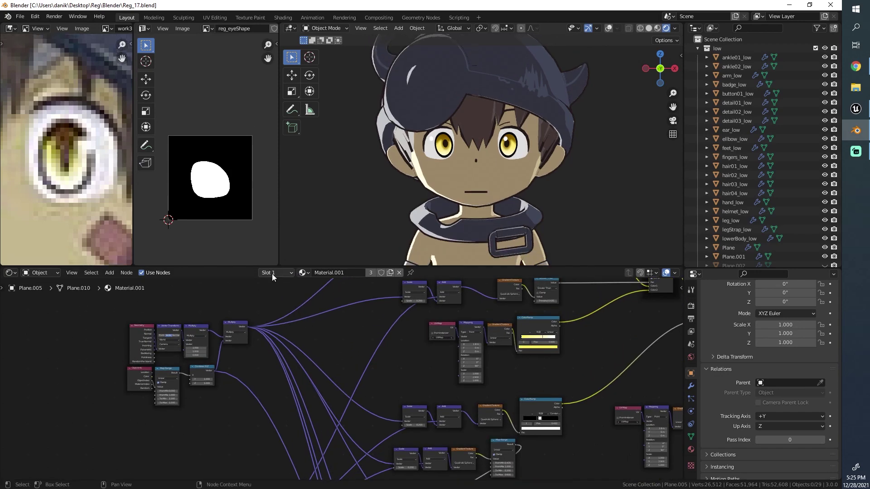
drag(455, 268, 521, 362)
middle_drag(534, 190, 562, 181)
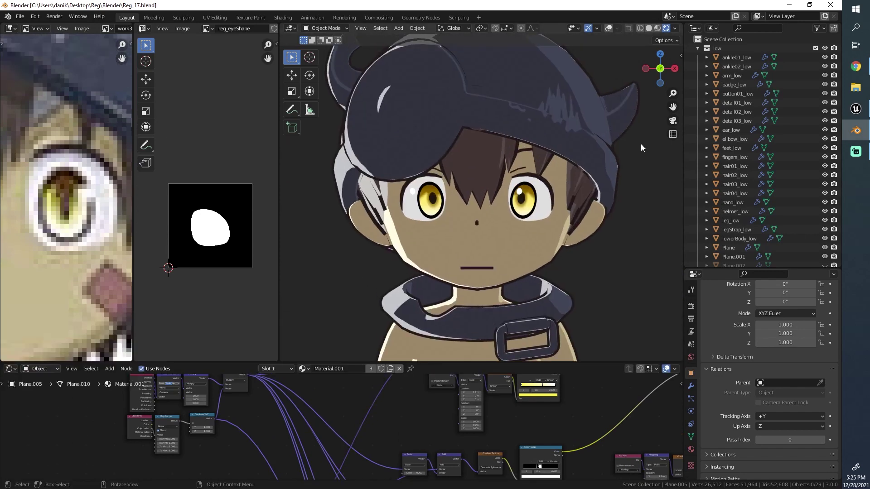
middle_drag(608, 200, 663, 172)
drag(660, 70, 548, 210)
middle_drag(547, 207, 525, 226)
scroll(567, 184, up, 3)
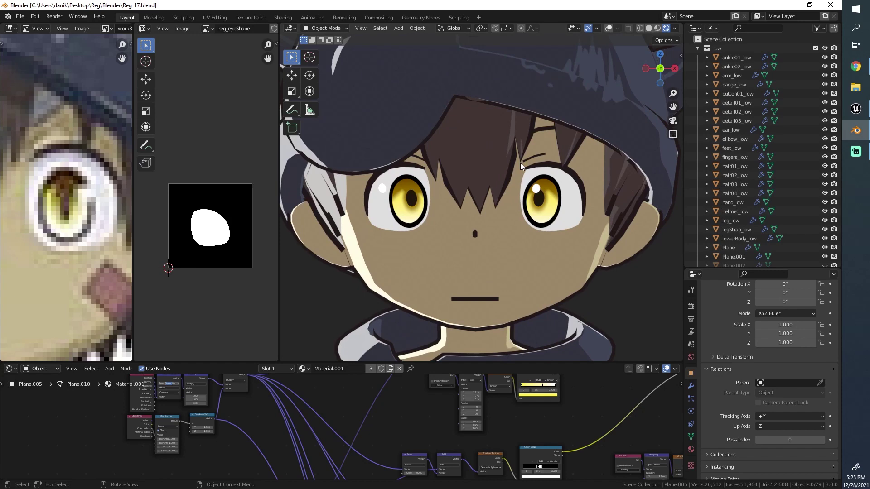
middle_drag(520, 162, 593, 175)
scroll(519, 196, up, 3)
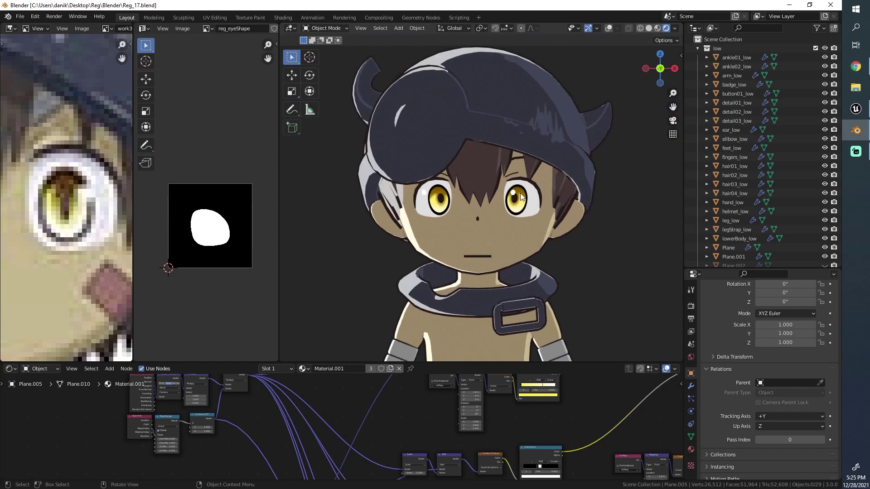
Step: Duplicate one of the character's eyes, place the copy about 0.82 m along X beside the head, and rotate it about 182°
click(521, 197)
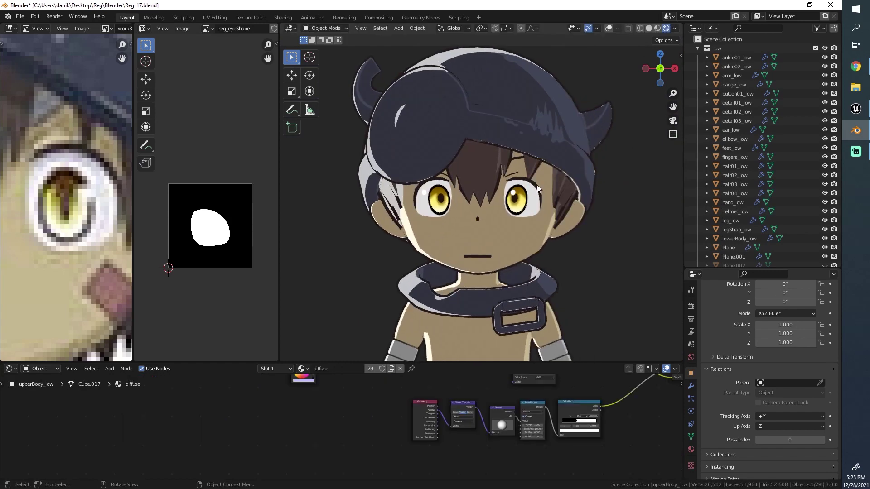
key(shift+d)
scroll(525, 204, down, 2)
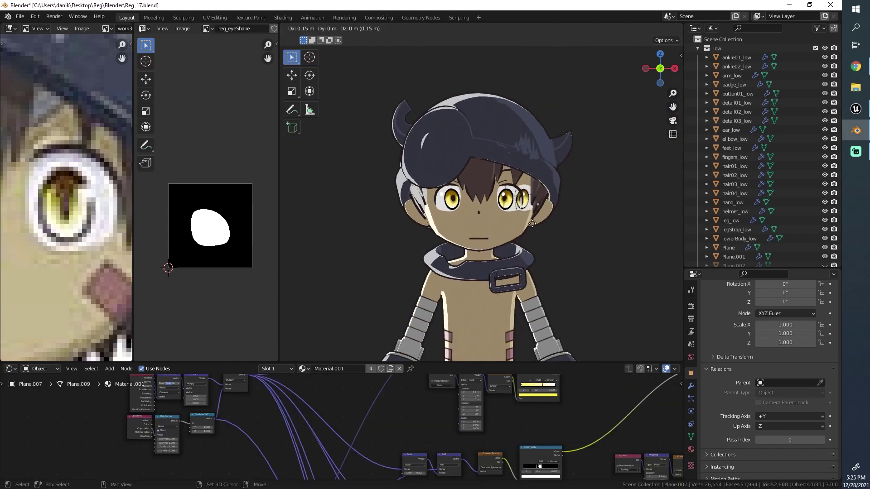
click(613, 214)
shift+middle_drag(613, 219, 457, 212)
key(r)
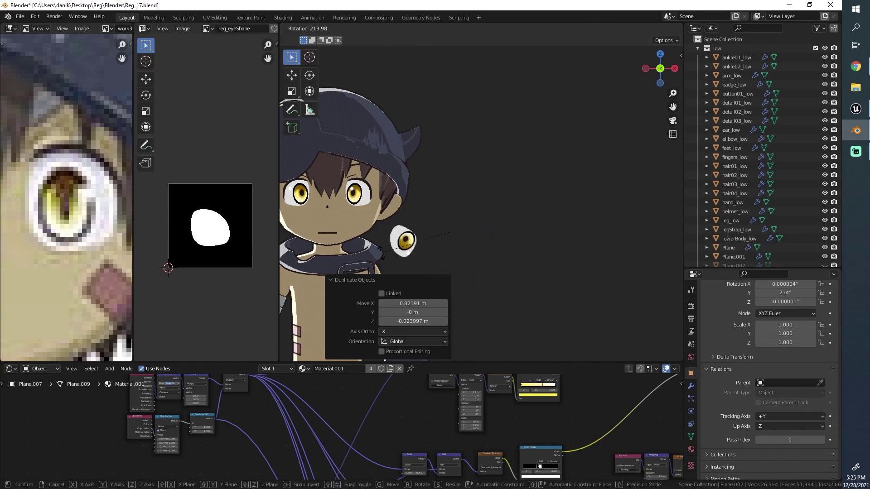
click(477, 250)
Step: Move the rotated eye copy higher beside the head to compare its look, and delete it
key(g)
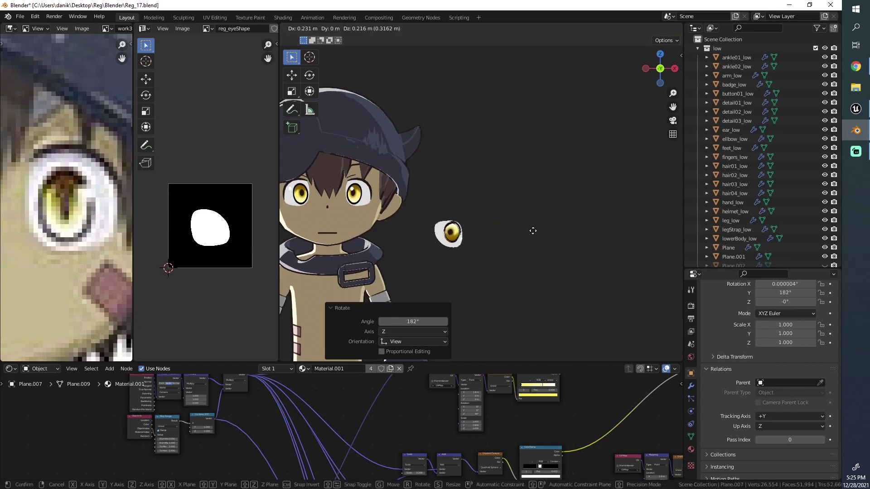
click(531, 222)
middle_drag(531, 222, 404, 194)
scroll(437, 219, up, 3)
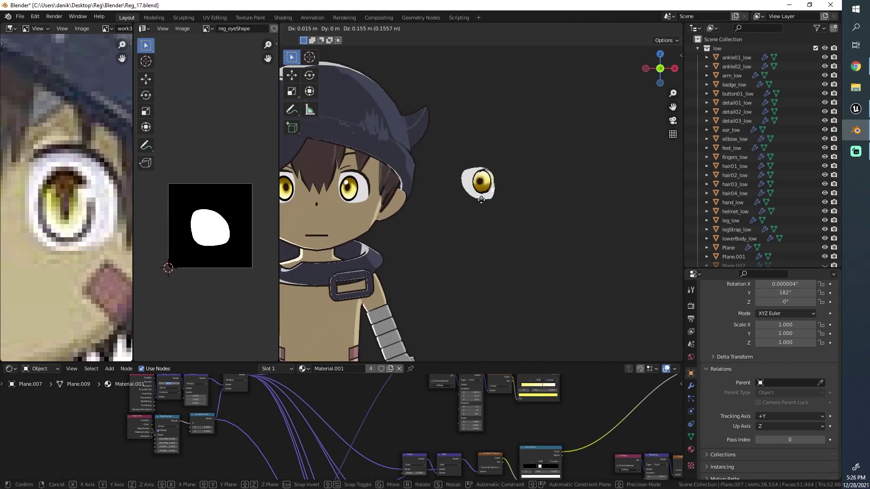
key(Delete)
Step: Enlarge the node editor and select the eye object Plane.005 to show its Material.001 nodes
click(360, 192)
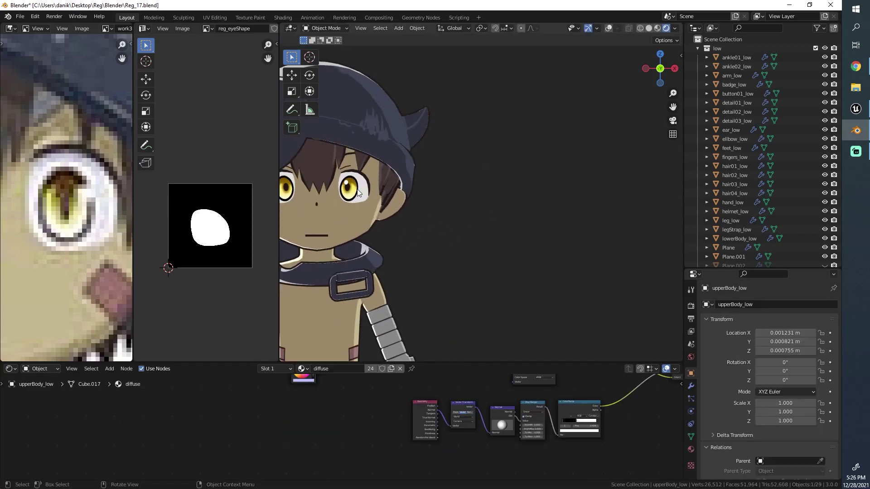
alt+middle_click(360, 193)
scroll(351, 438, down, 2)
mouse_move(333, 423)
middle_down()
mouse_move(308, 442)
mouse_move(341, 423)
middle_up()
scroll(342, 423, down, 3)
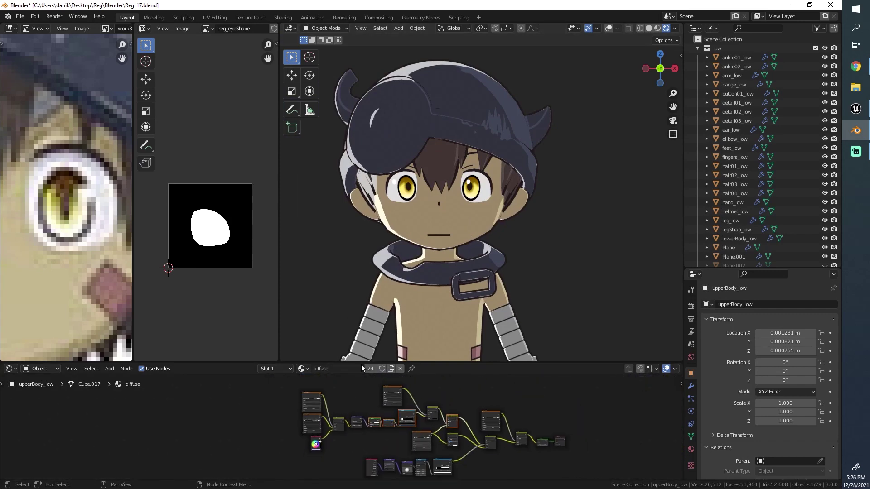
drag(361, 365, 339, 277)
click(417, 161)
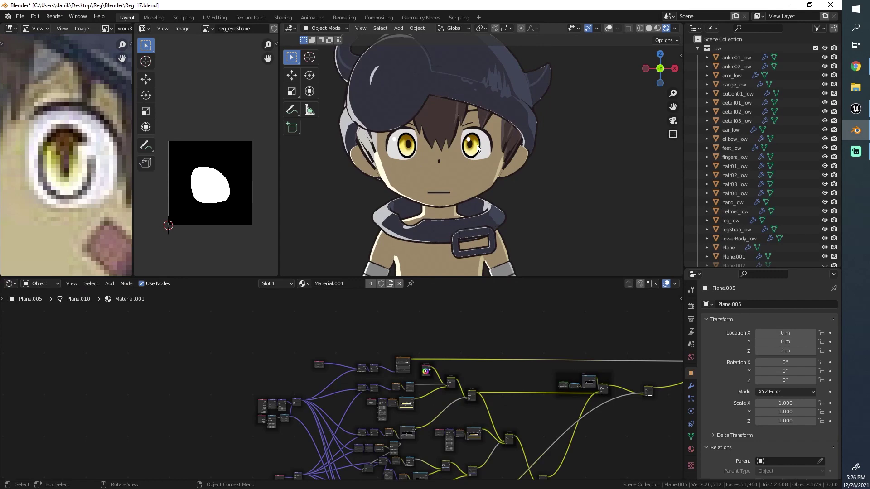
Step: Duplicate the Geometry node that starts the eye material and place the copy above the original
scroll(265, 384, up, 3)
middle_drag(196, 412, 300, 376)
scroll(300, 376, up, 3)
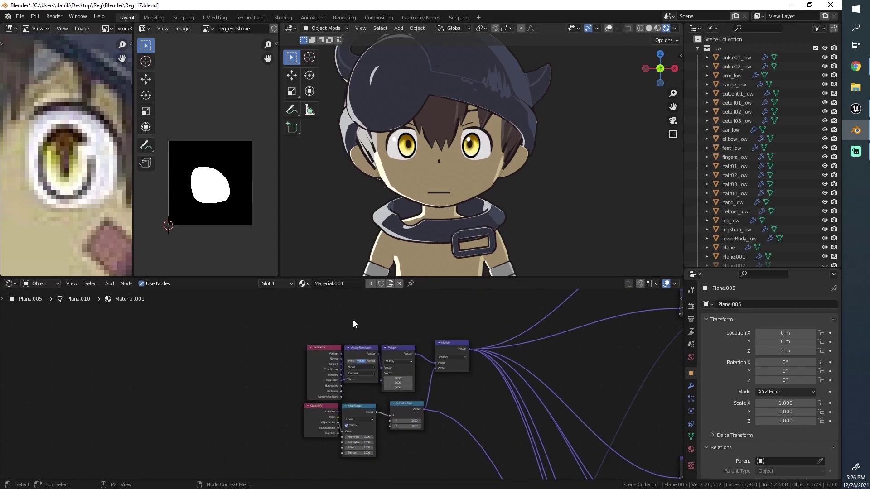
middle_drag(322, 344, 314, 419)
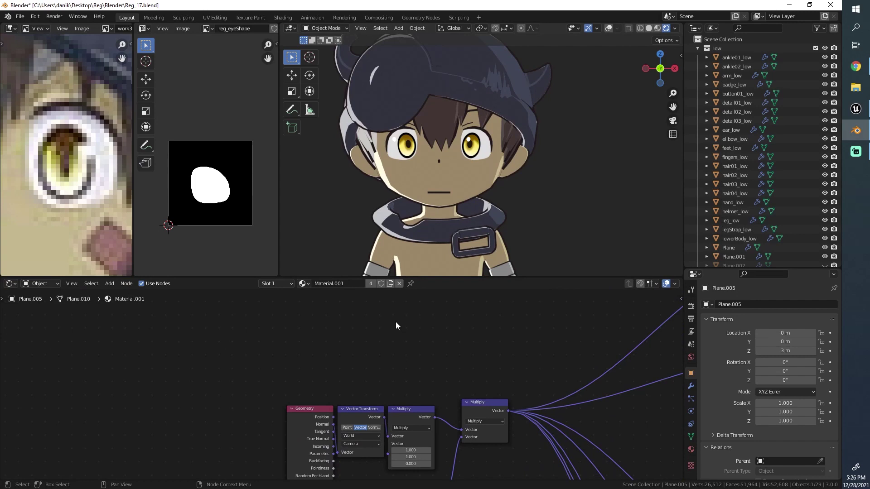
click(316, 411)
key(shift+d)
click(326, 319)
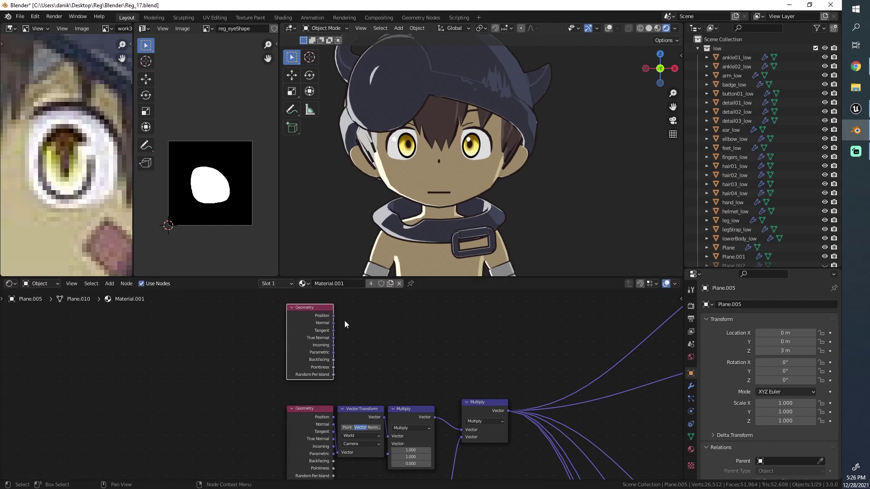
Step: Duplicate the Vector Transform node and place the copy beside the new Geometry node
middle_drag(348, 314, 329, 320)
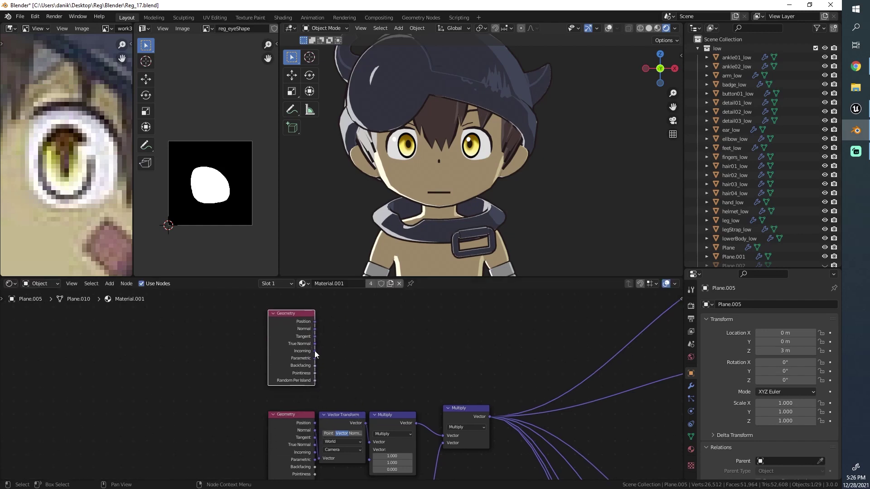
click(347, 412)
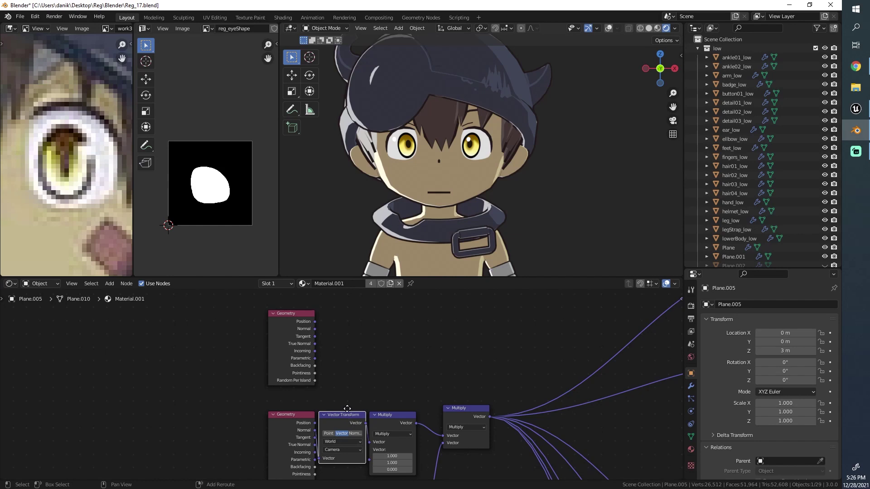
key(shift+d)
key(y)
click(352, 313)
scroll(310, 332, up, 1)
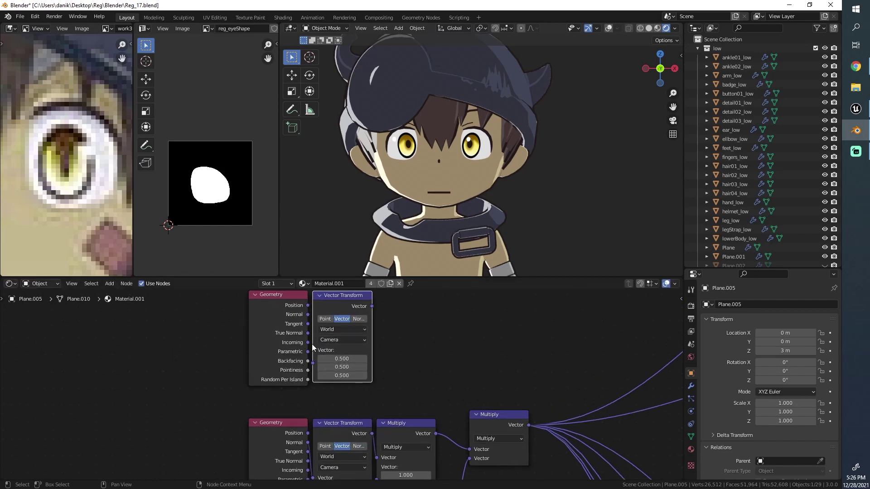
Step: Link the new Geometry node's Incoming output to the copied Vector Transform and convert it from World to Object space
click(306, 345)
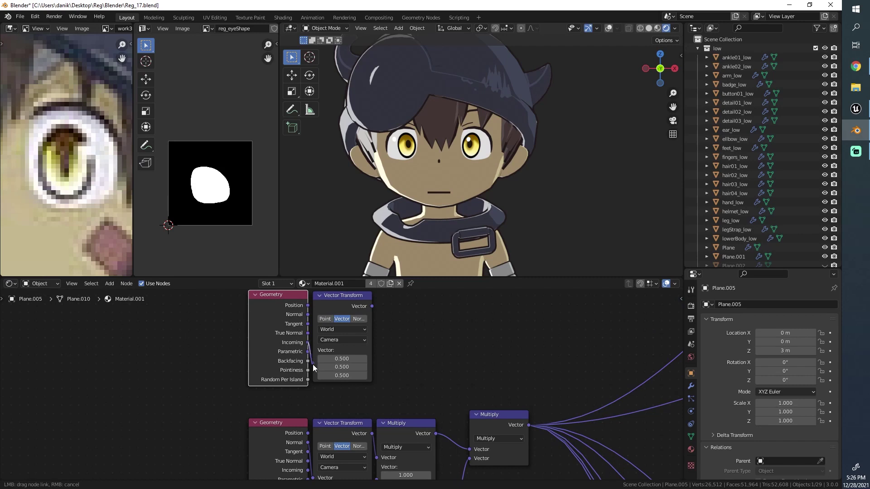
drag(307, 343, 330, 351)
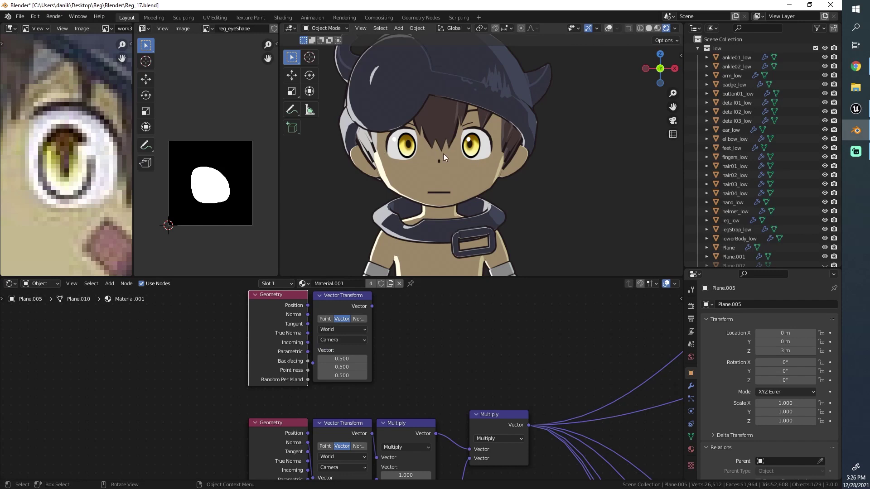
drag(307, 343, 319, 364)
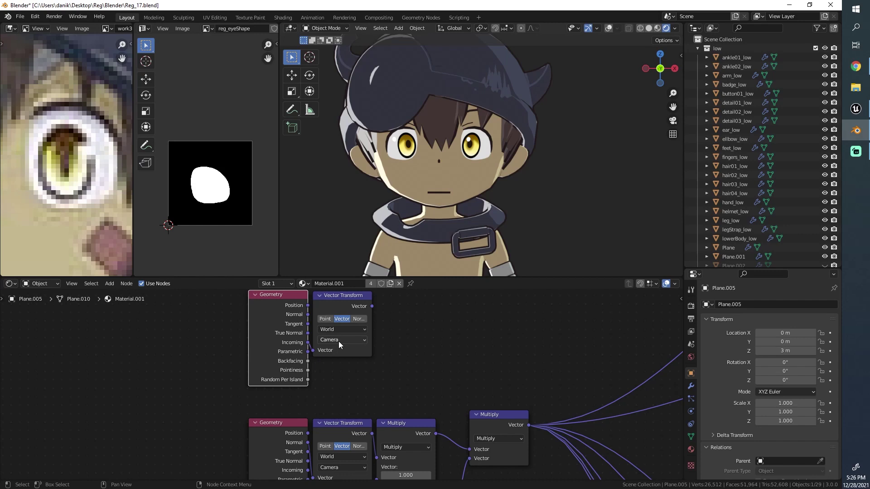
click(339, 340)
scroll(394, 363, down, 3)
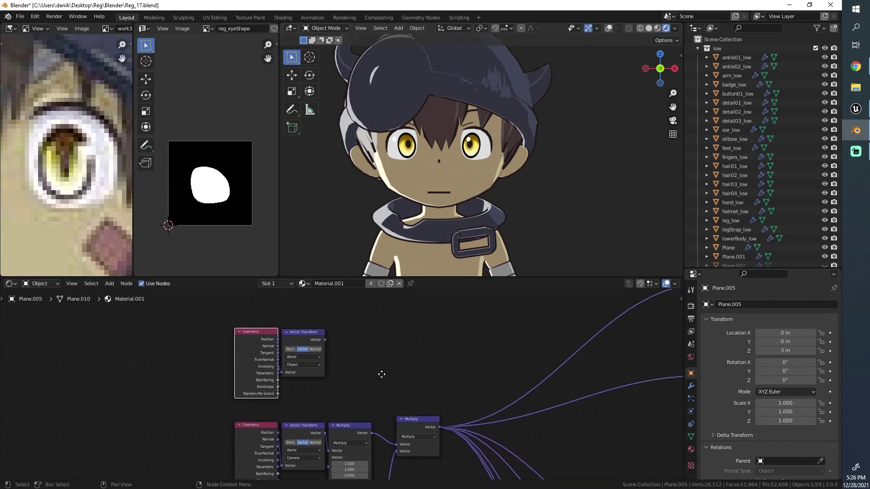
middle_drag(358, 362, 387, 343)
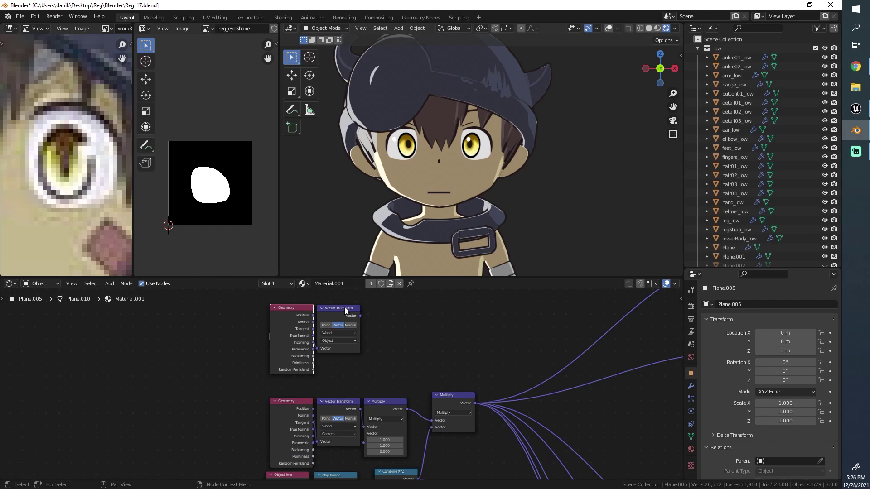
scroll(344, 309, up, 1)
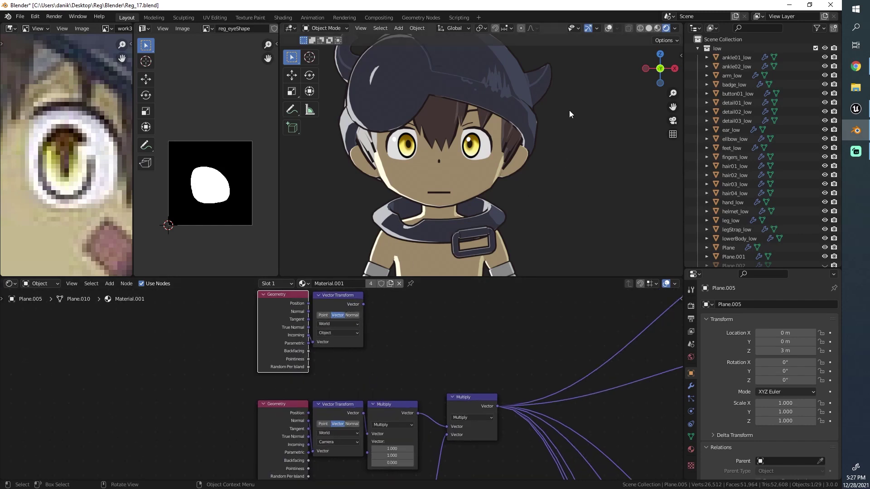
scroll(632, 72, down, 1)
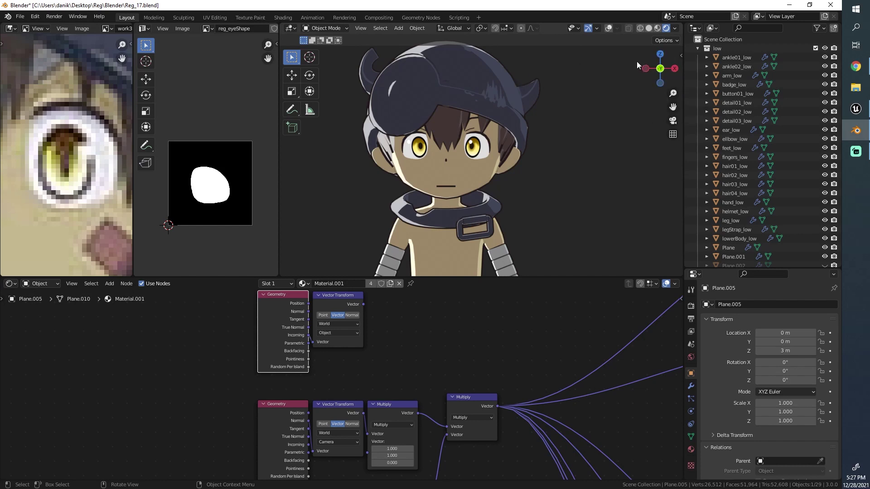
Step: Add a Separate XYZ node after the World-to-Object Vector Transform and link the transformed vector into it
scroll(401, 306, up, 5)
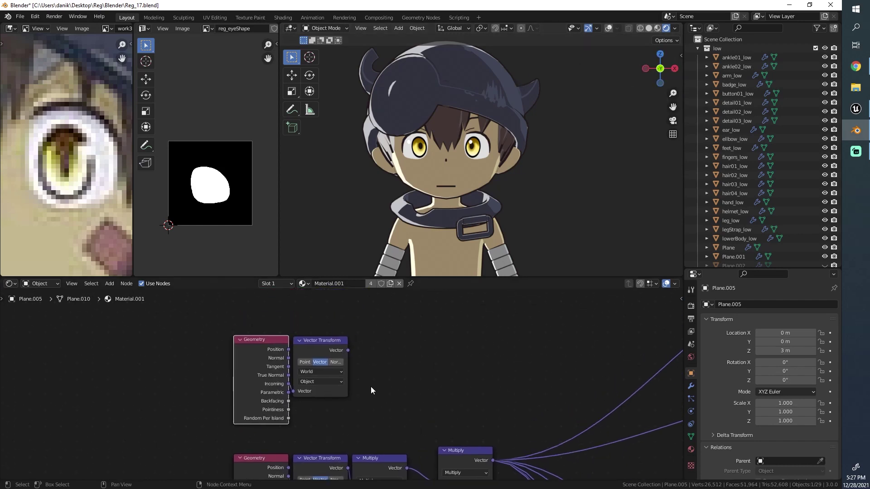
drag(362, 346, 366, 353)
key(shift+a)
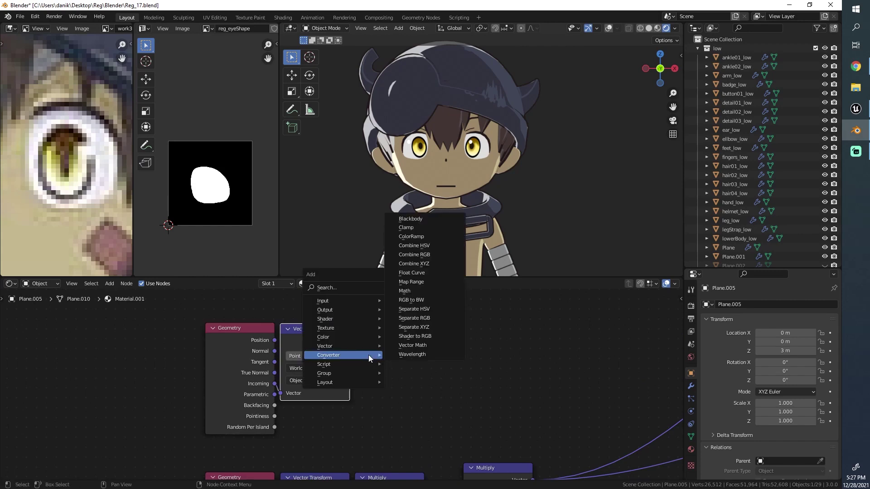
mouse_move(362, 356)
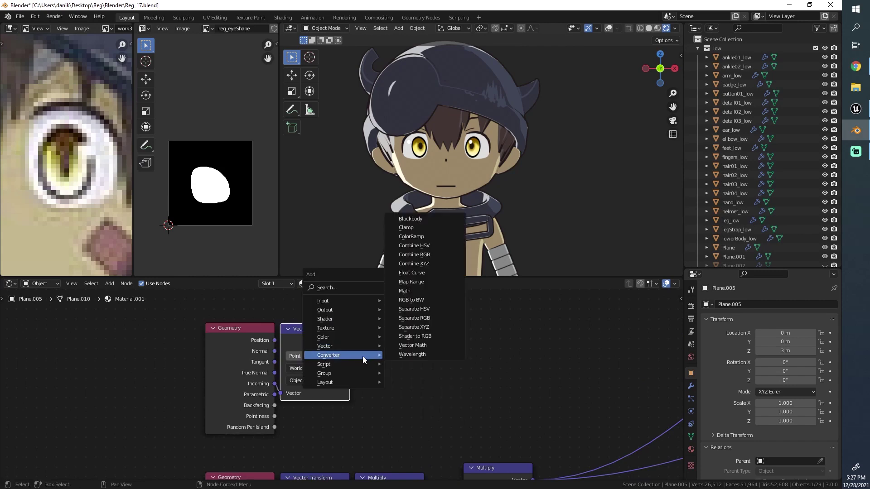
click(431, 327)
click(355, 325)
drag(350, 340, 365, 392)
Step: Add a Combine XYZ node beside the Separate XYZ node
drag(388, 333, 380, 331)
key(shift+a)
mouse_move(380, 331)
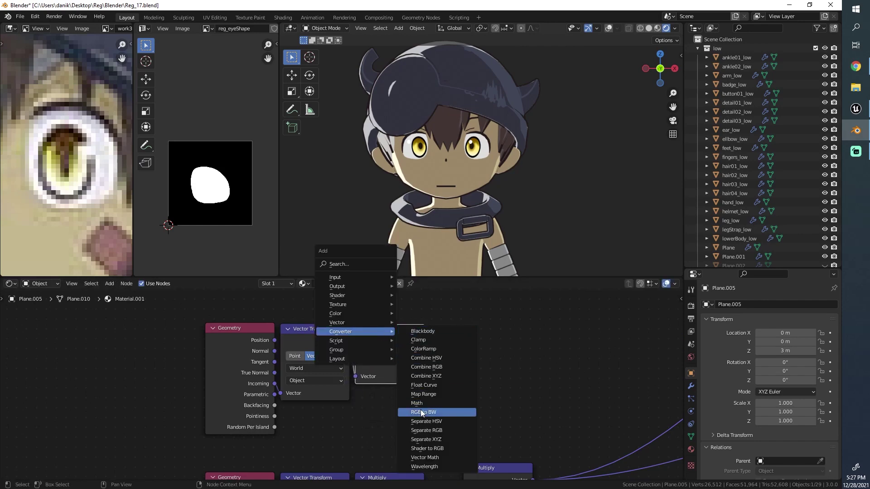
click(440, 377)
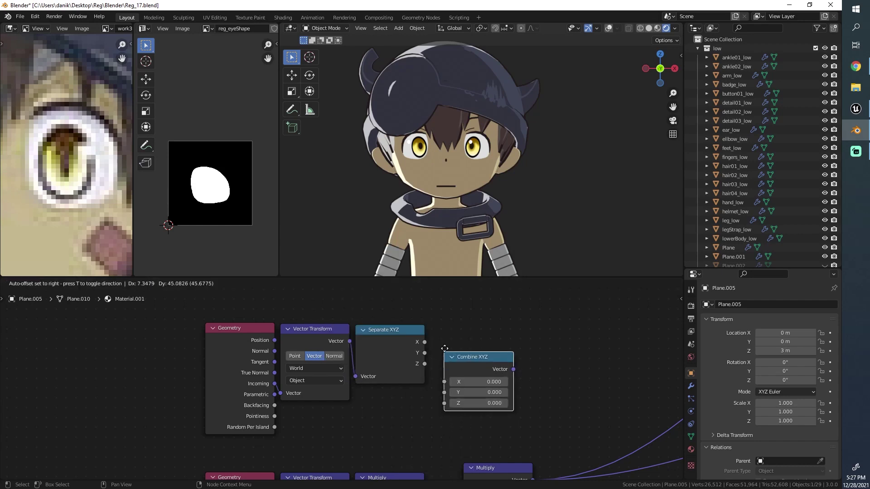
click(435, 327)
Step: Link the Separate XYZ node's X output to the Combine XYZ node's X and its Z output to Y
drag(435, 327, 436, 366)
key(g)
click(426, 341)
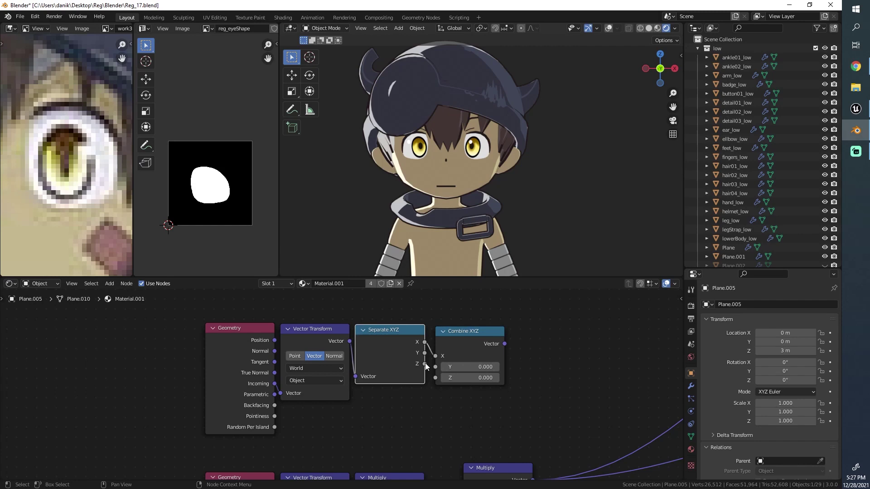
drag(457, 334, 490, 333)
drag(424, 363, 468, 366)
drag(486, 332, 458, 335)
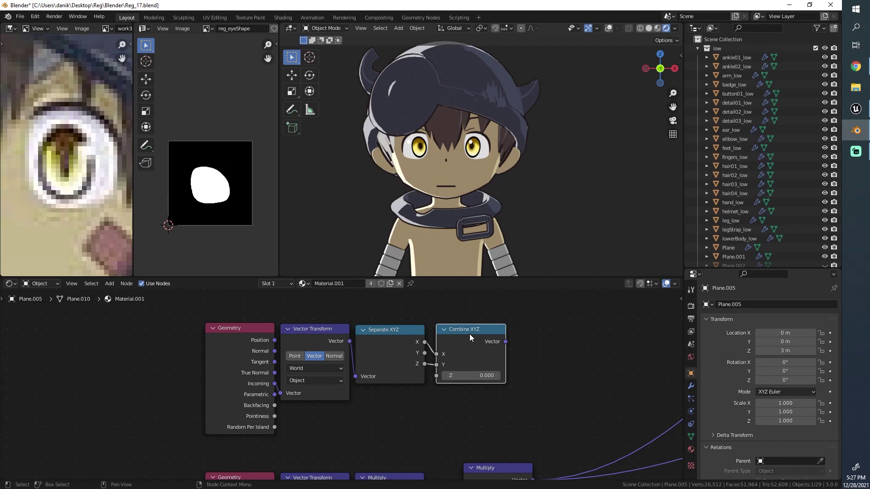
Step: Move the four new nodes, from Geometry to Combine XYZ, together away from the original coordinate nodes
scroll(458, 334, down, 2)
middle_drag(457, 327, 376, 380)
drag(375, 379, 214, 294)
key(g)
click(158, 316)
middle_drag(323, 372, 342, 359)
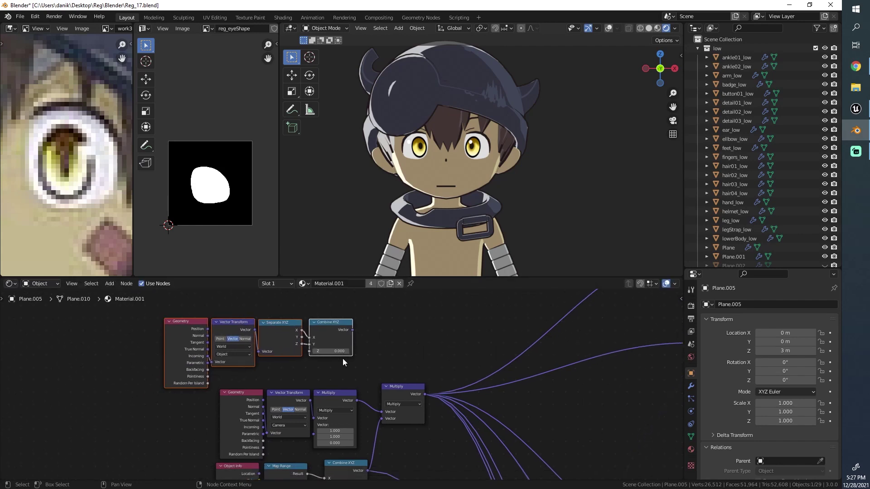
Step: Link the Combine XYZ vector to the first input of the final Multiply node, replacing the camera-based chain
scroll(401, 406, up, 1)
middle_drag(401, 379, 412, 371)
drag(363, 312, 402, 408)
scroll(515, 130, up, 3)
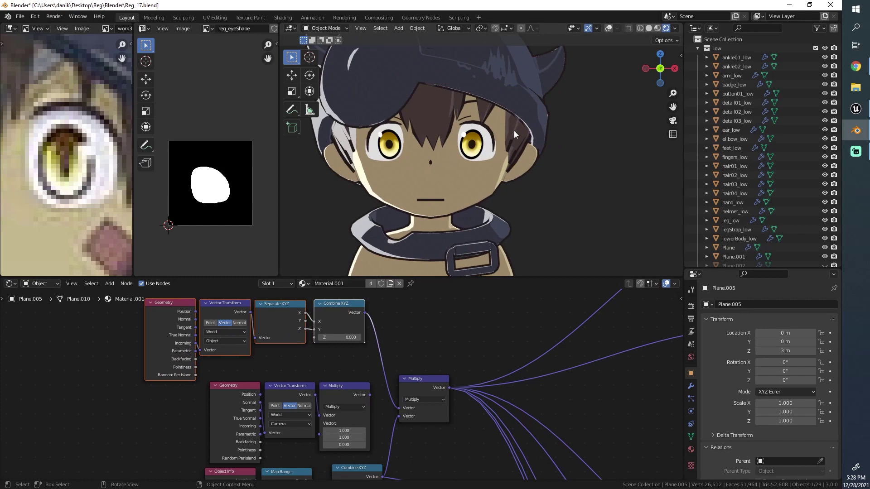
Step: Move the four nodes from Geometry to Combine XYZ aside, and select the Multiply node of the camera-based chain
middle_drag(515, 130, 580, 158)
drag(192, 312, 137, 315)
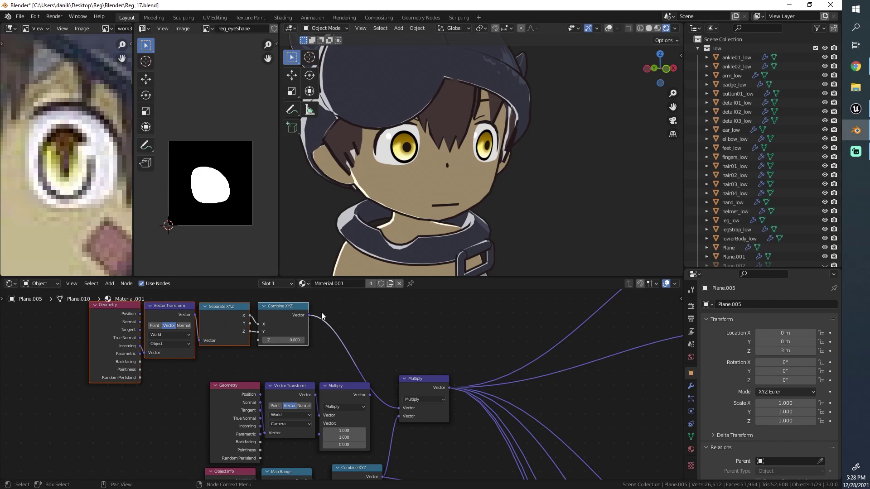
click(327, 381)
key(shift+d)
click(355, 303)
click(362, 323)
key(Escape)
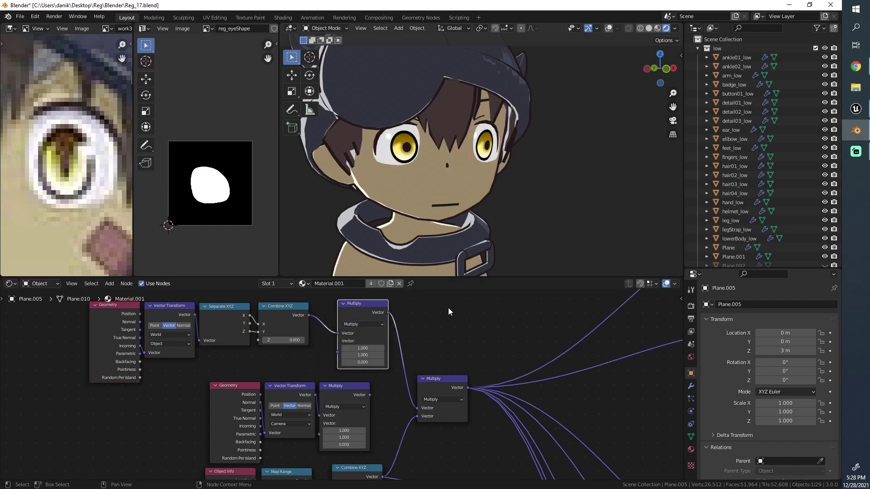
key(ctrl+z)
Step: Insert a duplicate of the camera chain's Multiply node between Combine XYZ and the final Multiply node, and change its operation to Scale
key(shift+d)
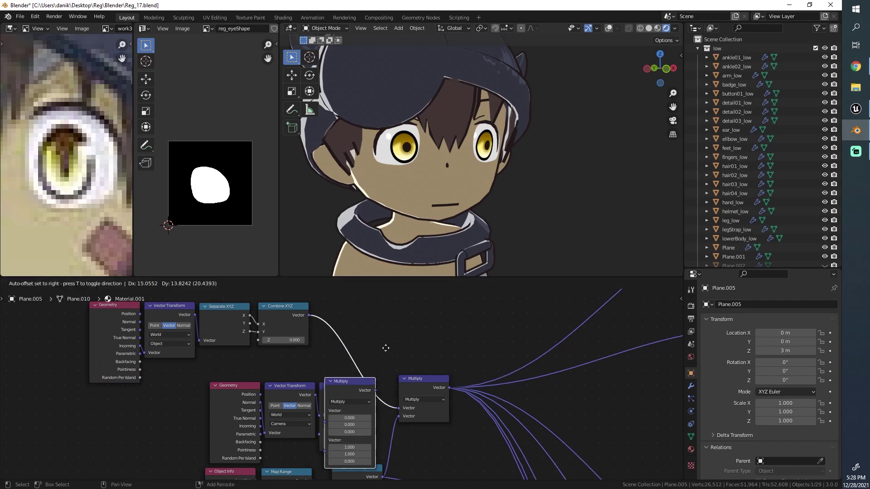
click(319, 360)
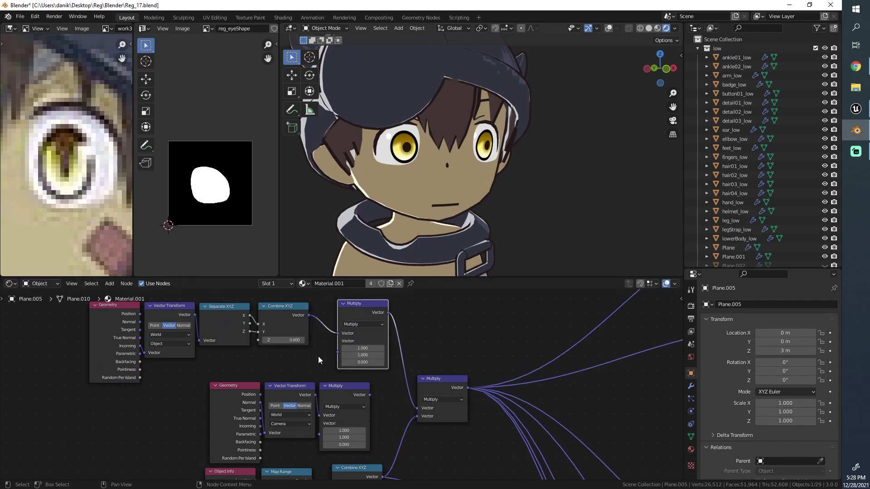
drag(363, 305, 341, 304)
click(341, 323)
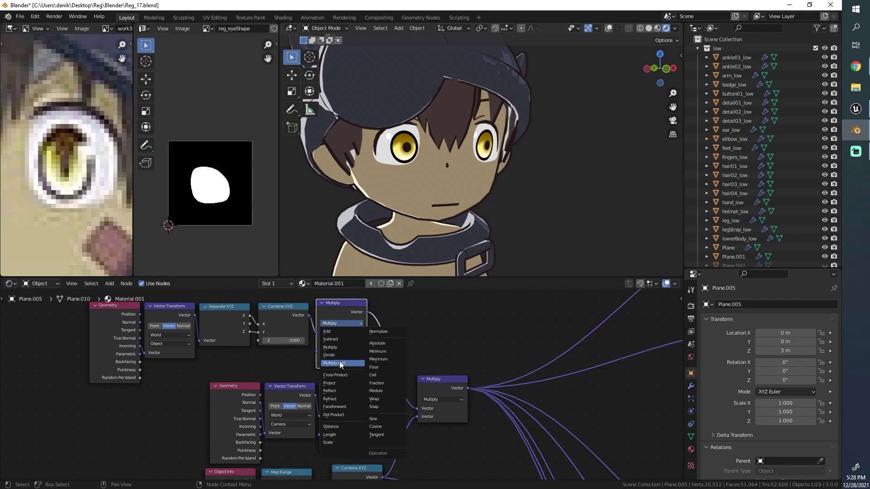
click(328, 442)
Step: Set the Scale node's factor to -1, check the eyes from other angles, and return to the front view
click(338, 341)
text(-1)
key(Return)
middle_drag(453, 167, 515, 158)
middle_drag(531, 164, 558, 149)
key(KP_1)
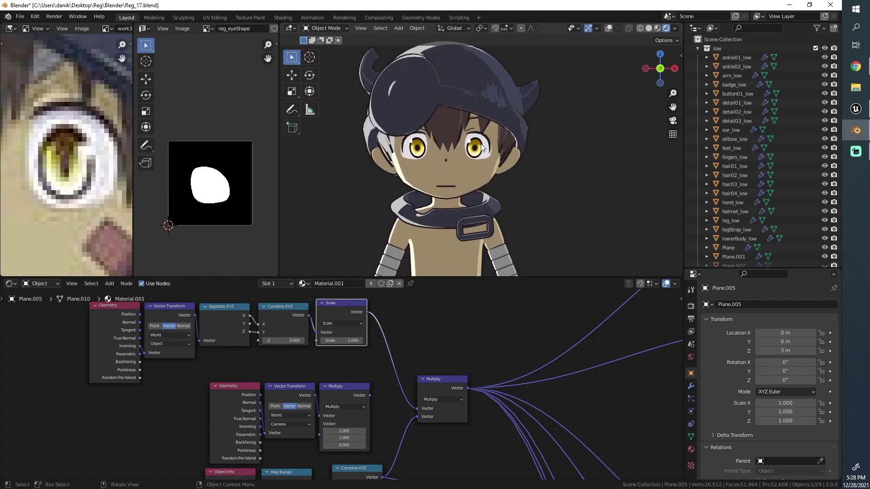
key(shift+d)
key(Escape)
key(ctrl+z)
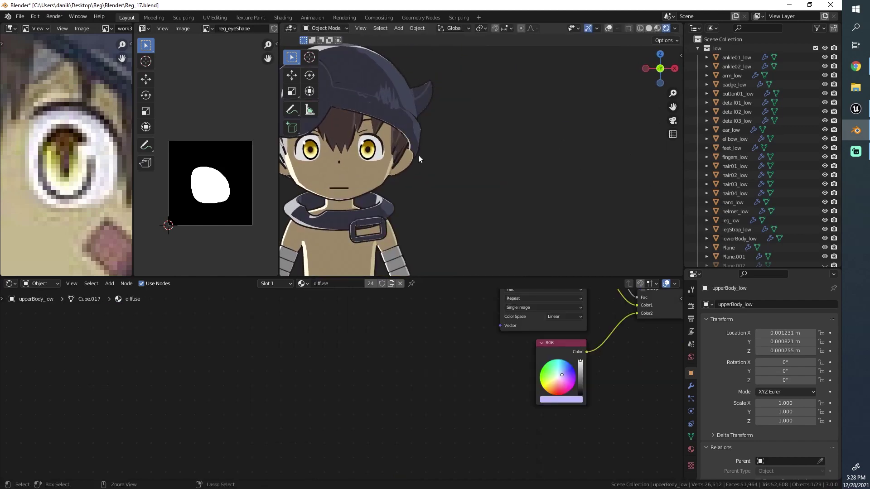
click(381, 152)
click(377, 153)
click(372, 153)
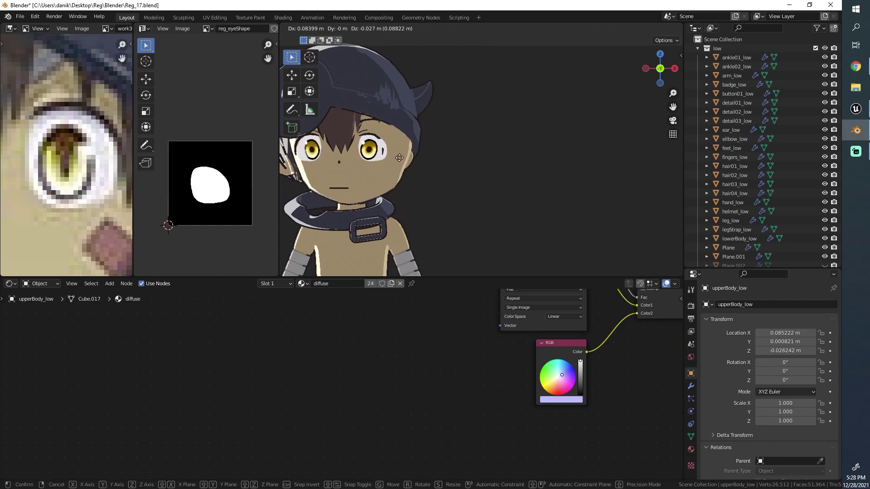
Step: Duplicate the character's eye plane and place the copy about 1.1 m along the X axis, beside the head
click(367, 153)
key(shift+d)
key(x)
click(575, 132)
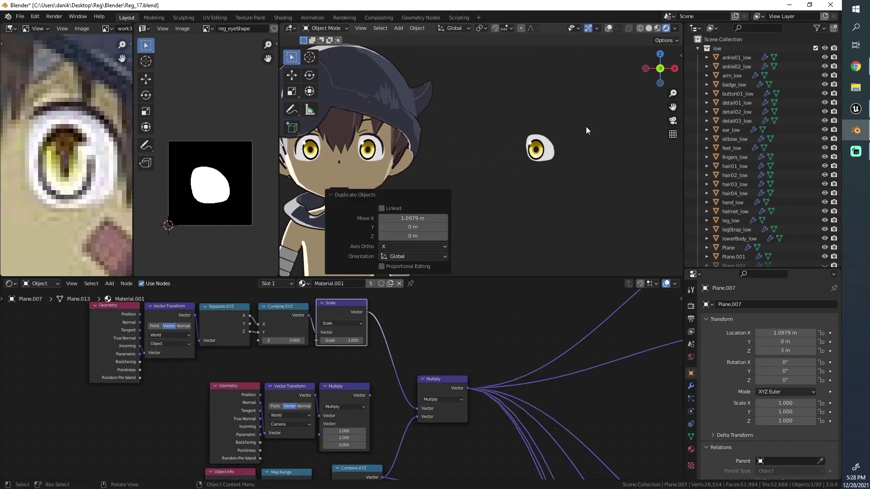
Step: Rotate the copied eye by 190°, move it to about X 1.34 m and Z 3.38 m, and rotate it by -63°
key(r)
click(546, 176)
key(g)
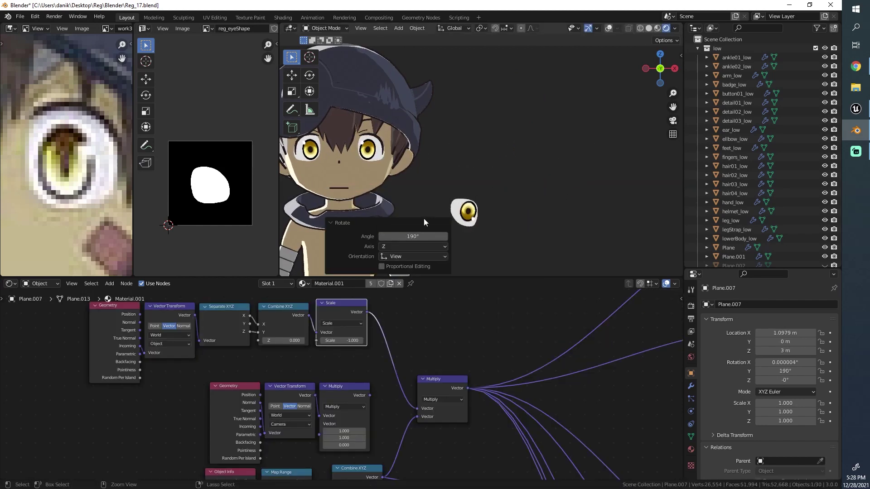
key(r)
click(536, 191)
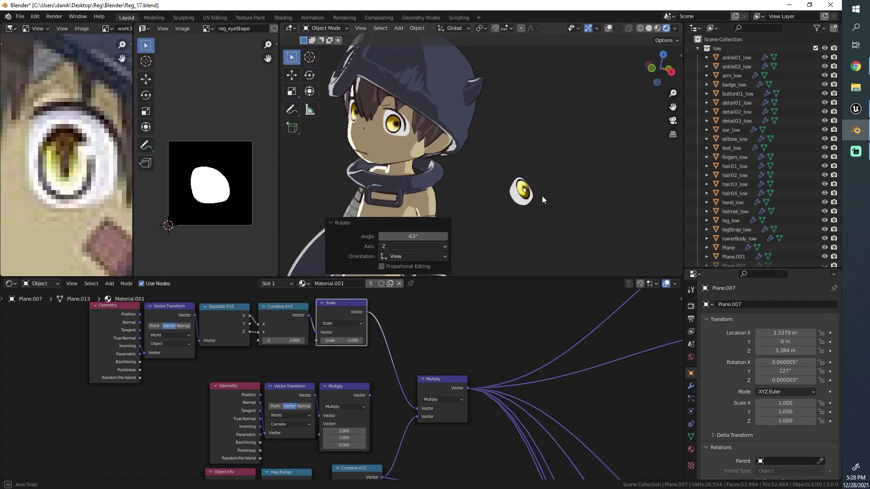